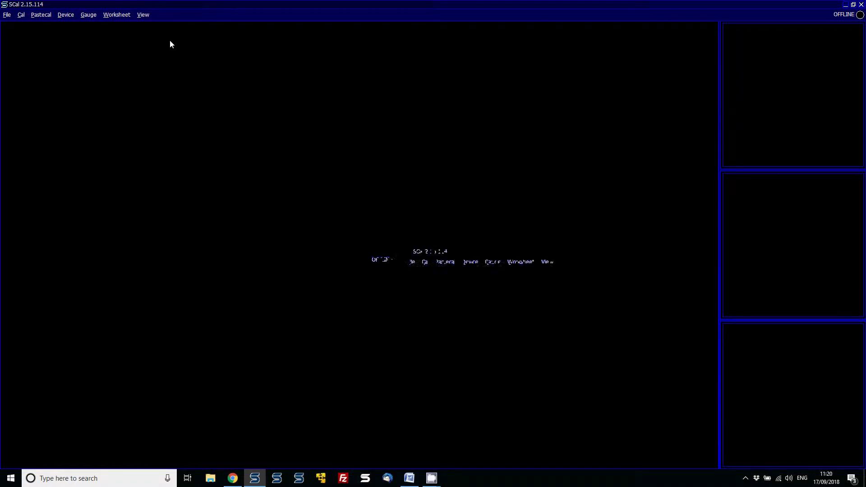
- Connect to the S6 ECU using its GENERIC access entry
{"action": "key", "text": "alt+d"}
{"action": "key", "text": "c"}
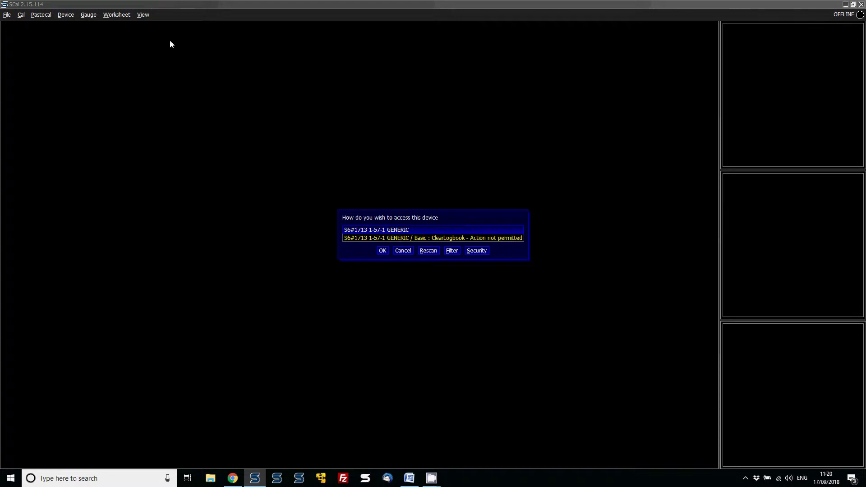
{"action": "double_click", "coordinate": [385, 231]}
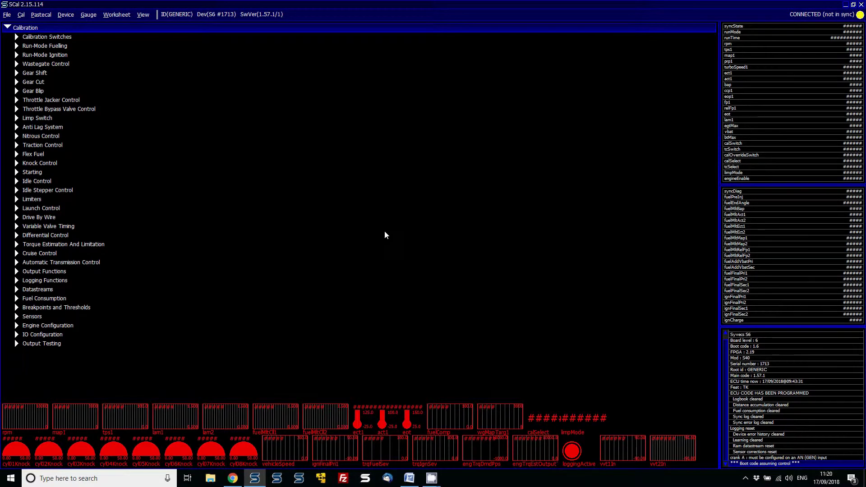
- Examine the Run-Mode Fuelling maps in the calibration tree, including Base Injection Time 1, and collapse the category again
{"action": "key", "text": "Down"}
{"action": "key", "text": "Down"}
{"action": "key", "text": "Right"}
{"action": "key", "text": "Down"}
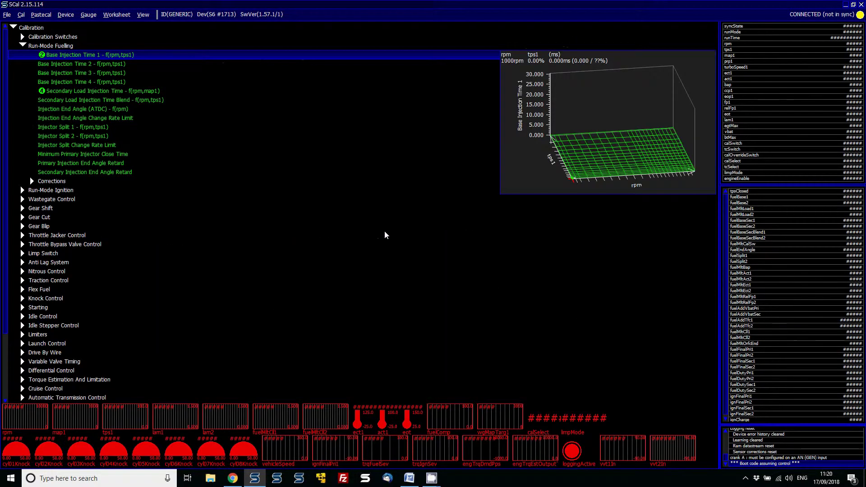
{"action": "key", "text": "Left"}
{"action": "key", "text": "Left"}
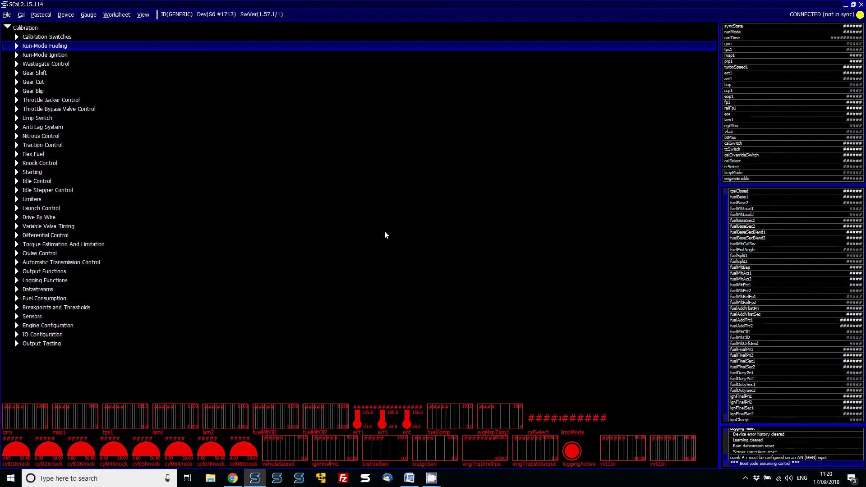
- Disconnect from the ECU and close the GENERIC calibration
{"action": "key", "text": "alt+d"}
{"action": "key", "text": "Return"}
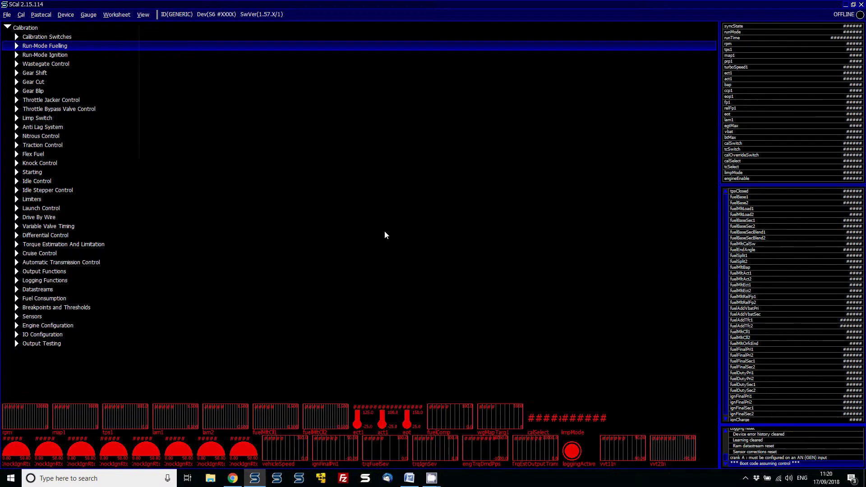
{"action": "key", "text": "alt+f"}
{"action": "key", "text": "Return"}
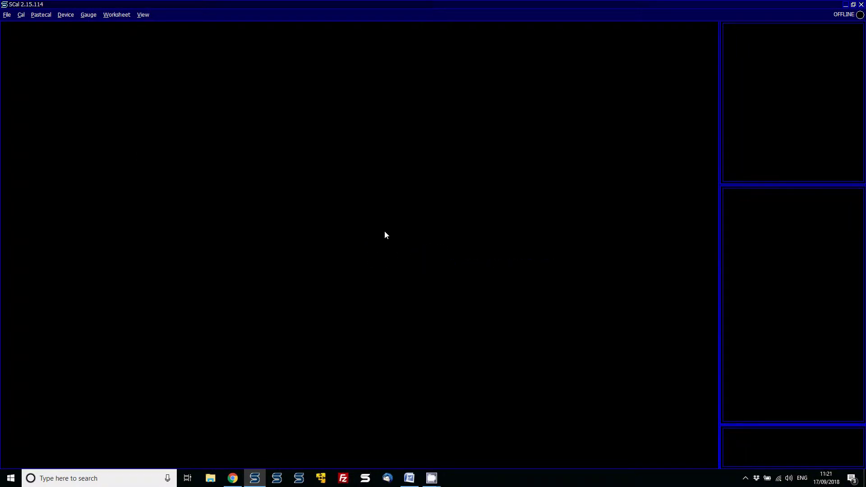
{"action": "key", "text": "alt+f"}
{"action": "key", "text": "Return"}
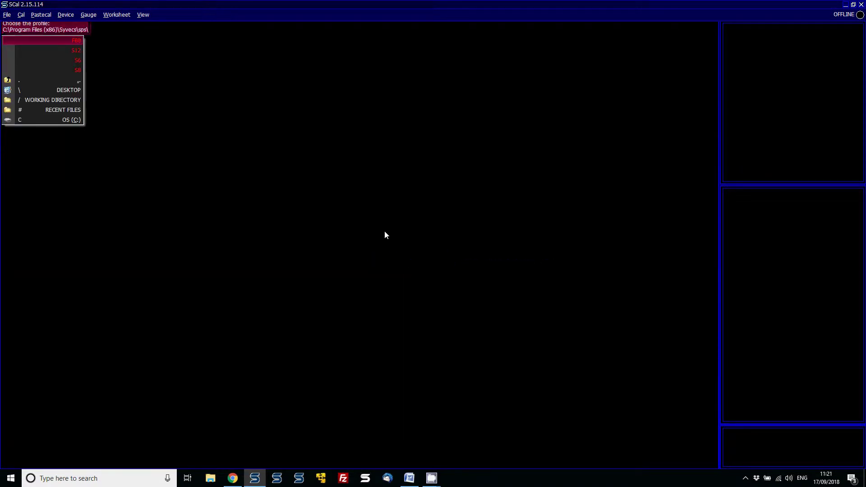
{"action": "key", "text": "Escape"}
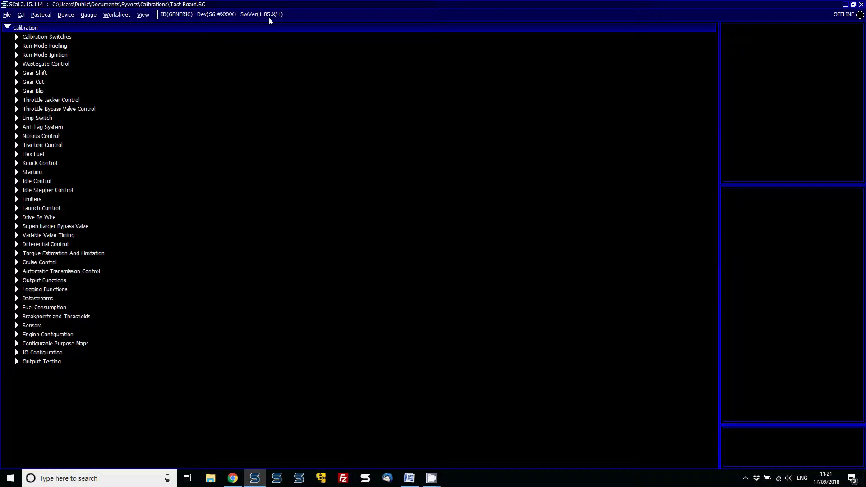
- Look through the S6 software version profiles available for the Test Board calibration, leaving the version unselected
{"action": "left_click", "coordinate": [21, 14]}
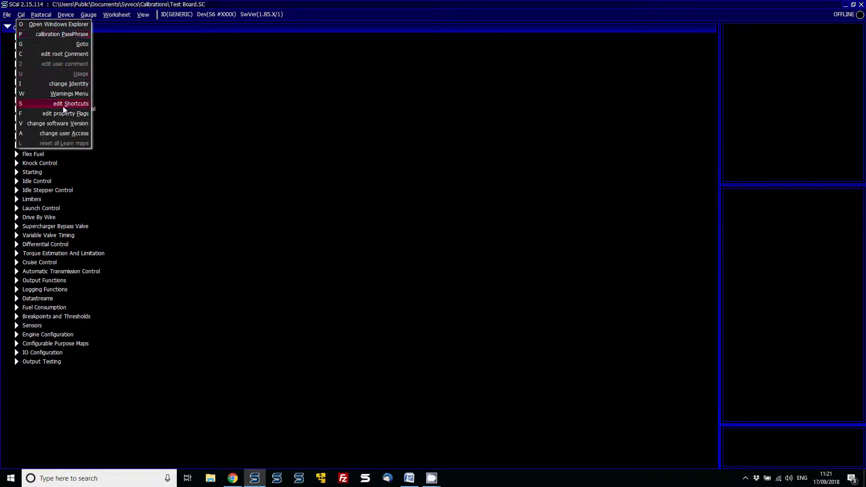
{"action": "left_click", "coordinate": [66, 123]}
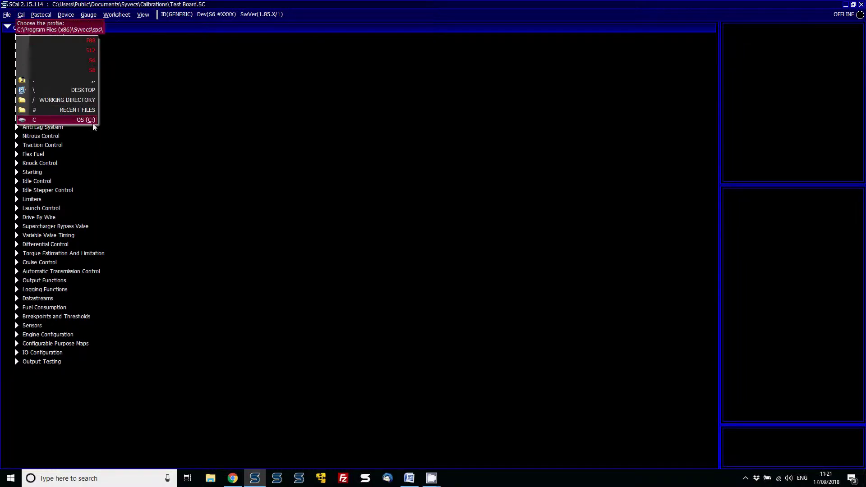
{"action": "left_click", "coordinate": [92, 60]}
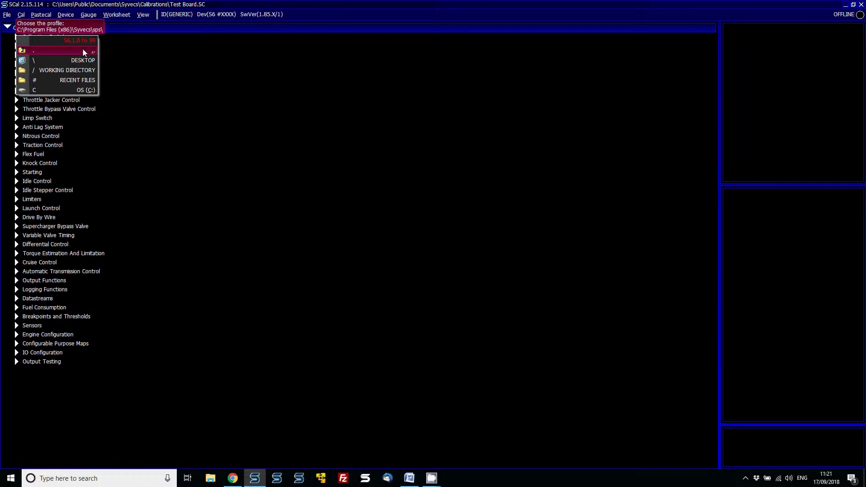
{"action": "left_click", "coordinate": [83, 49]}
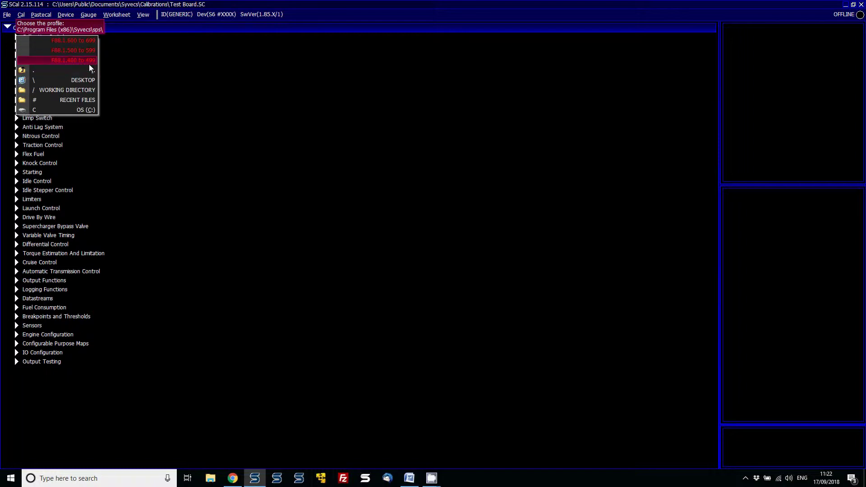
{"action": "left_click", "coordinate": [91, 66]}
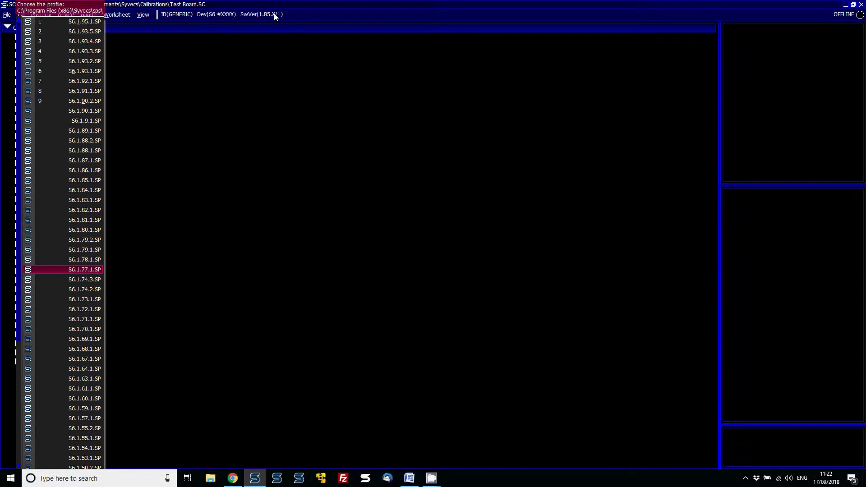
{"action": "left_click", "coordinate": [279, 100]}
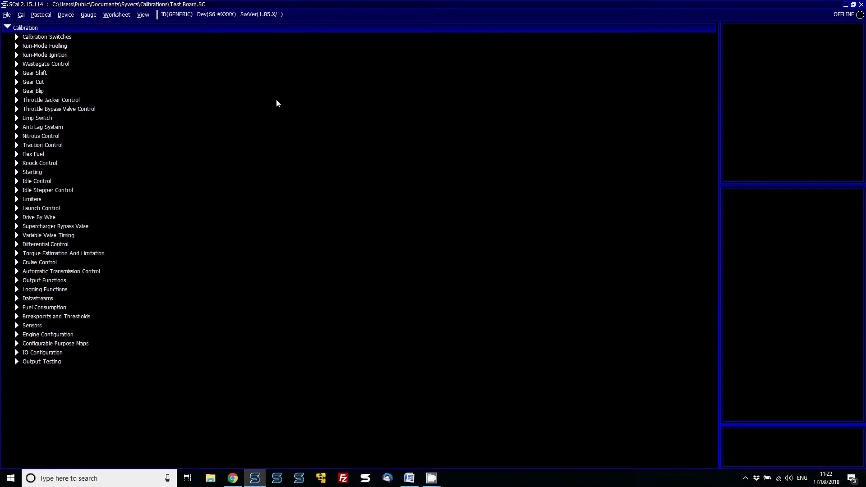
- Switch to Chrome and open the last page of the Latest S6 Firmware topic in the Syvecs forum's S6 GP/PnP Technical section
{"action": "left_click", "coordinate": [236, 480]}
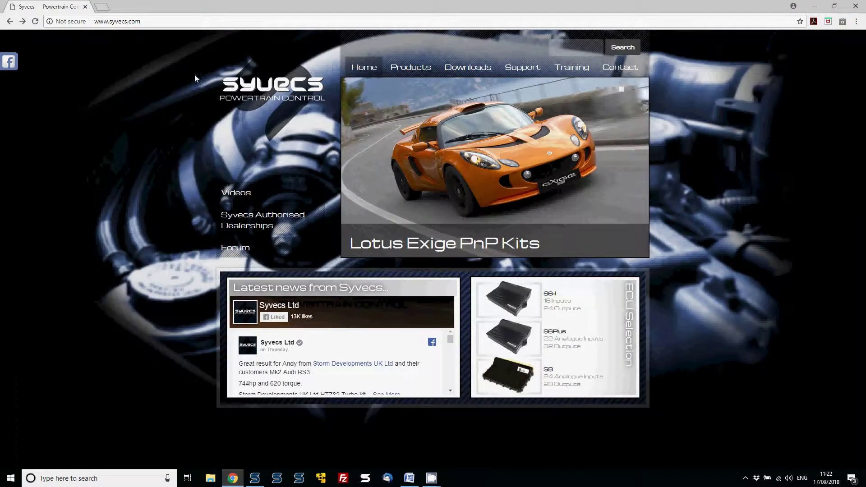
{"action": "mouse_move", "coordinate": [533, 71]}
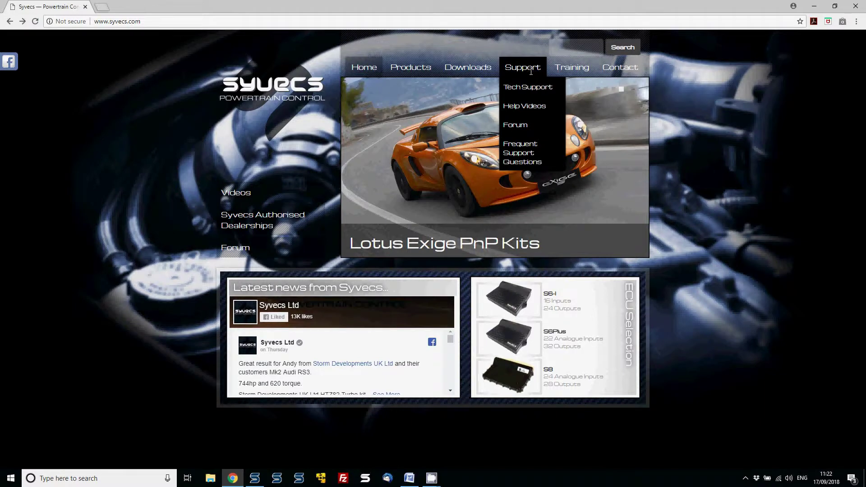
{"action": "left_click", "coordinate": [507, 128]}
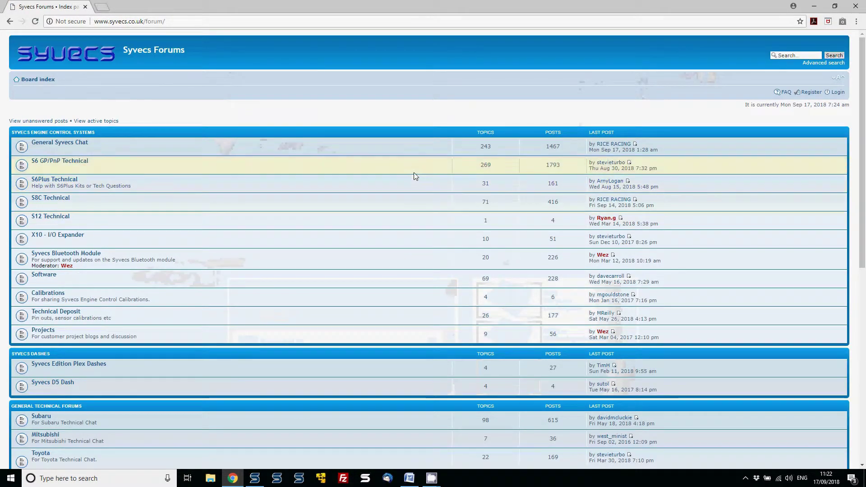
{"action": "left_click", "coordinate": [61, 164]}
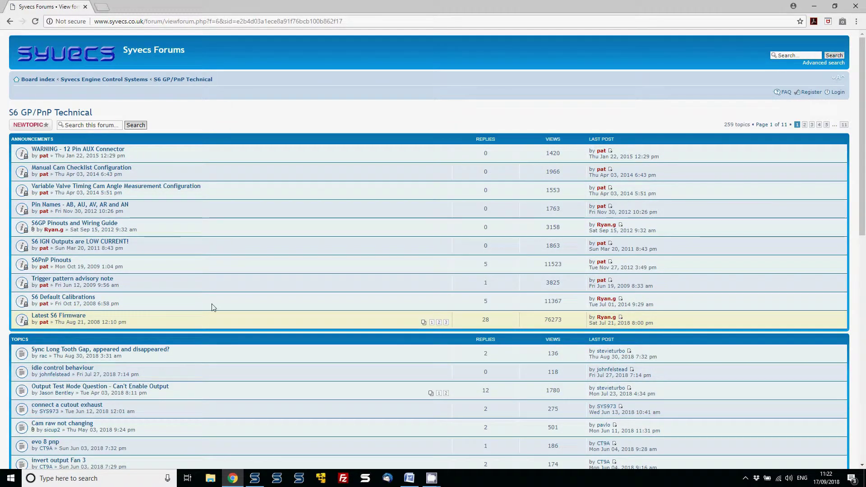
{"action": "left_click", "coordinate": [445, 322]}
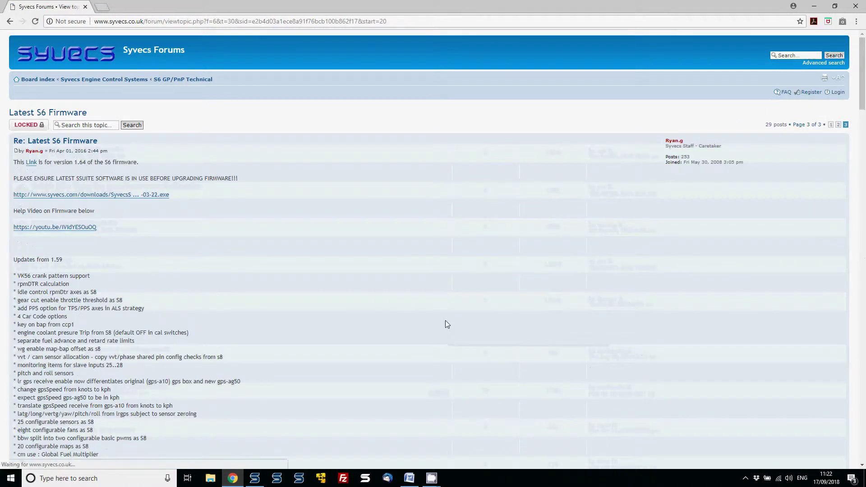
- Download the version 1.93 S6 firmware from the last post of the topic
{"action": "scroll", "coordinate": [213, 231], "scroll_direction": "down", "scroll_amount": 15}
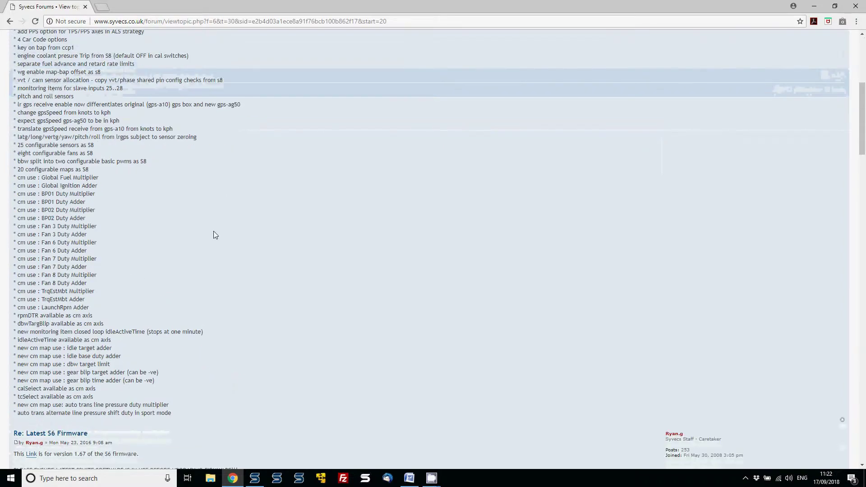
{"action": "scroll", "coordinate": [213, 224], "scroll_direction": "down", "scroll_amount": 8}
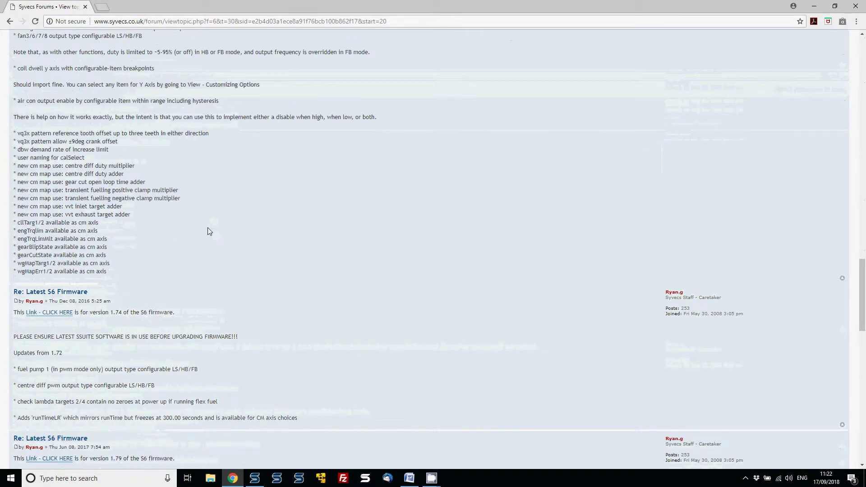
{"action": "scroll", "coordinate": [229, 223], "scroll_direction": "down", "scroll_amount": 12}
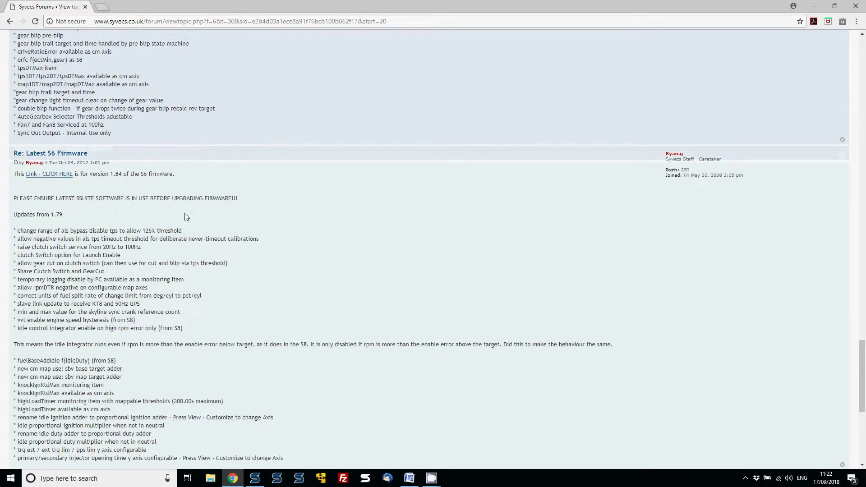
{"action": "scroll", "coordinate": [187, 217], "scroll_direction": "down", "scroll_amount": 5}
{"action": "scroll", "coordinate": [124, 203], "scroll_direction": "up", "scroll_amount": 4}
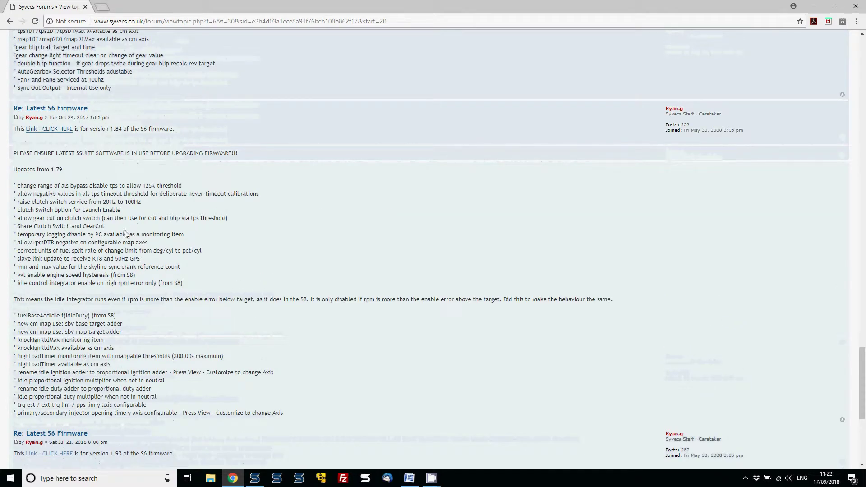
{"action": "scroll", "coordinate": [129, 231], "scroll_direction": "down", "scroll_amount": 2}
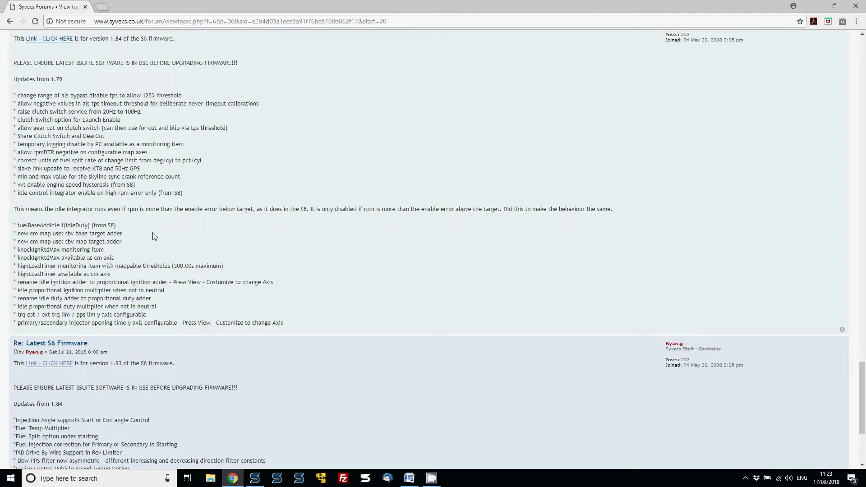
{"action": "scroll", "coordinate": [155, 236], "scroll_direction": "down", "scroll_amount": 2}
{"action": "left_click", "coordinate": [36, 274]}
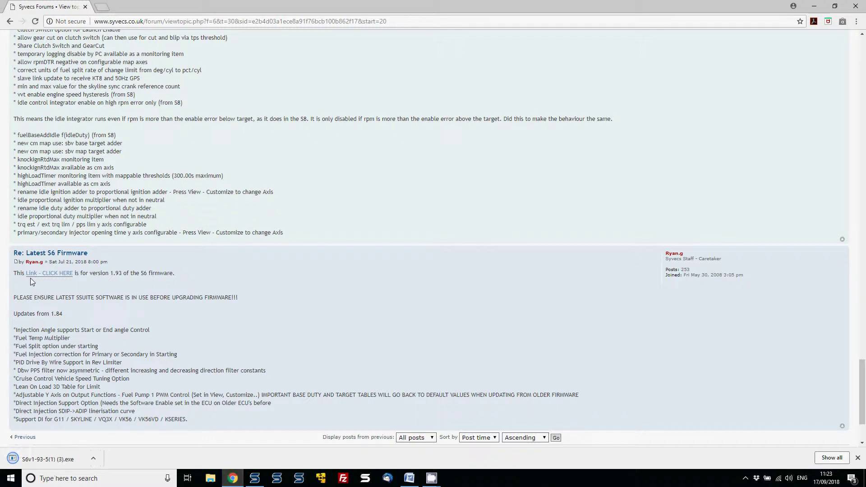
- Run the downloaded firmware file, enter the device's serial number to program the S6, and exit the programmer
{"action": "left_click", "coordinate": [63, 463]}
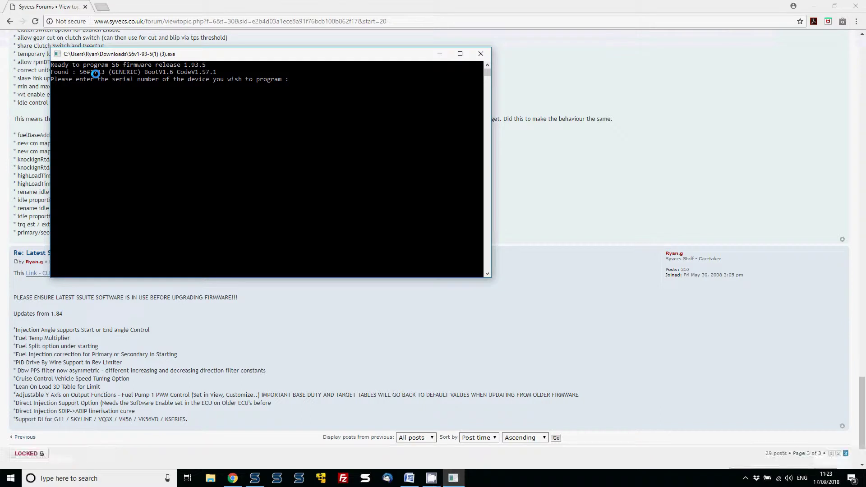
{"action": "left_click", "coordinate": [313, 79]}
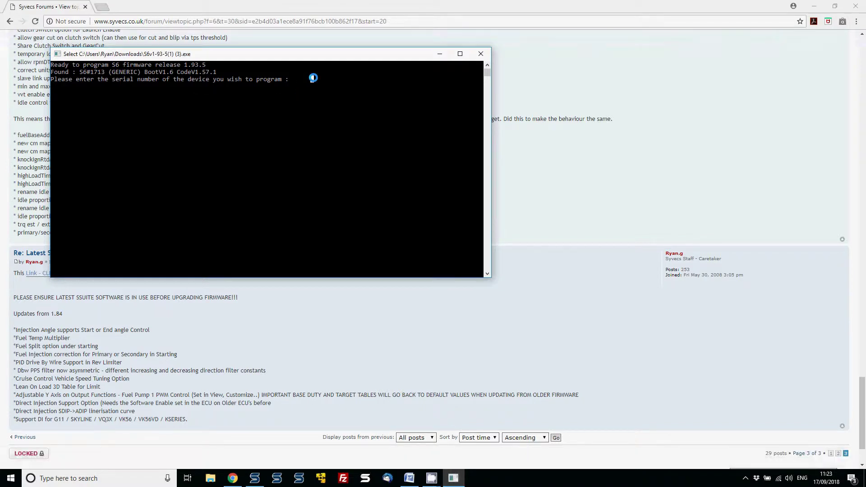
{"action": "type", "text": "1713"}
{"action": "key", "text": "Return"}
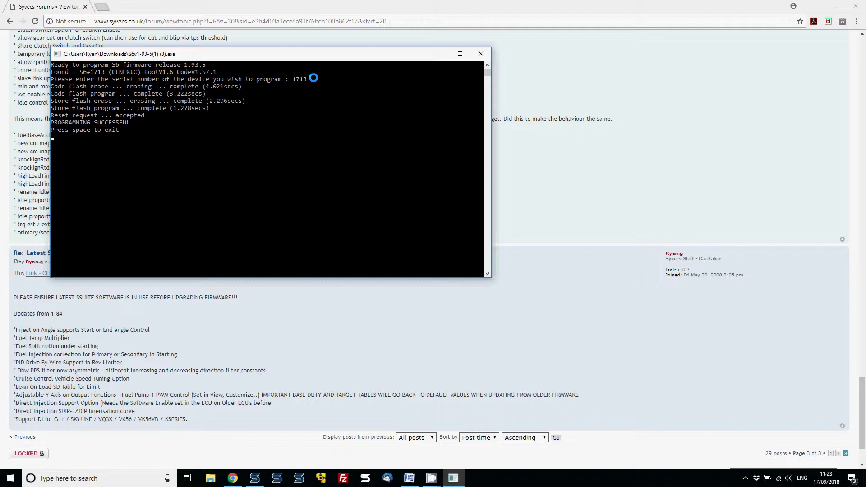
{"action": "key", "text": "space"}
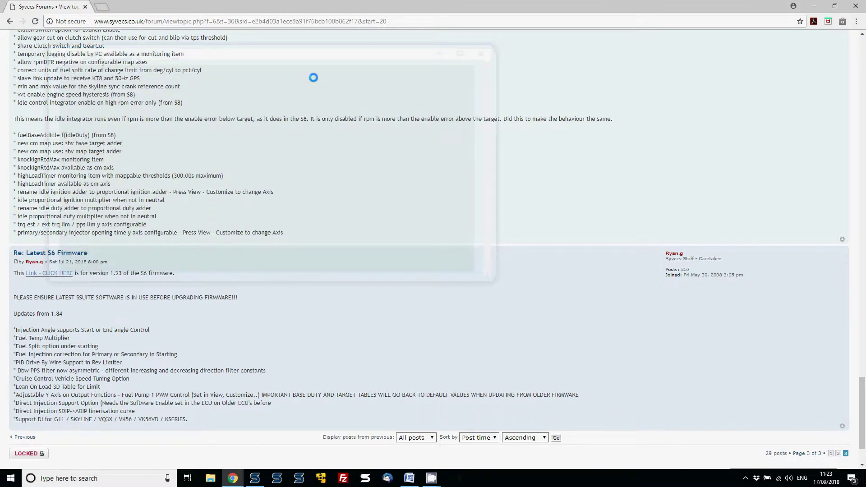
- Switch back to SCal, change the Test Board calibration's software version to profile S6.1.93.5.SP, and dismiss the map import report
{"action": "left_click", "coordinate": [254, 479]}
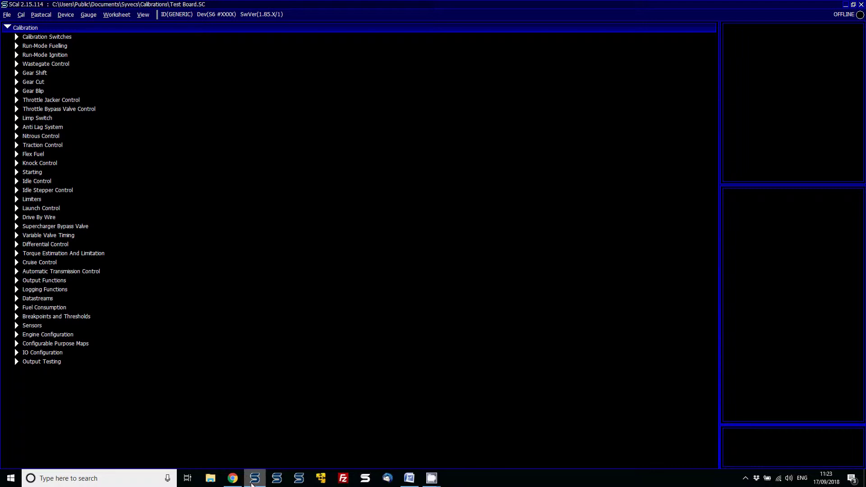
{"action": "key", "text": "alt+c"}
{"action": "key", "text": "Down"}
{"action": "key", "text": "Down"}
{"action": "key", "text": "Down"}
{"action": "key", "text": "Down"}
{"action": "key", "text": "Down"}
{"action": "key", "text": "Down"}
{"action": "key", "text": "Down"}
{"action": "key", "text": "Return"}
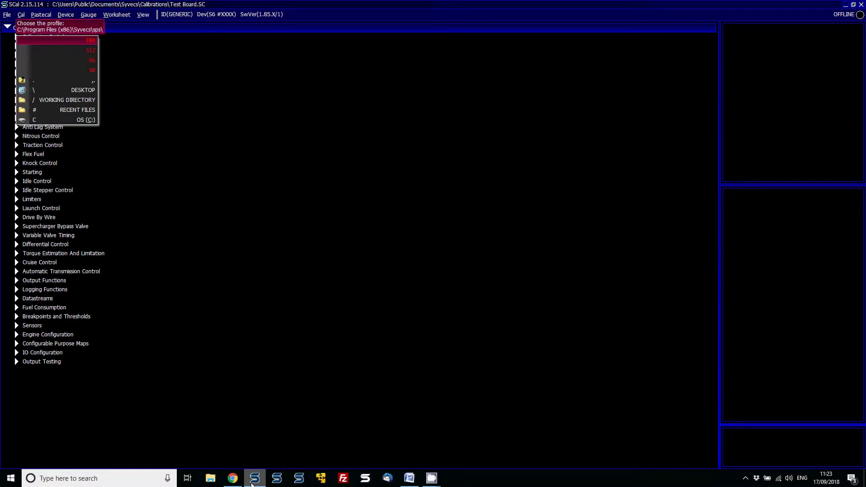
{"action": "key", "text": "Down"}
{"action": "key", "text": "Down"}
{"action": "key", "text": "Return"}
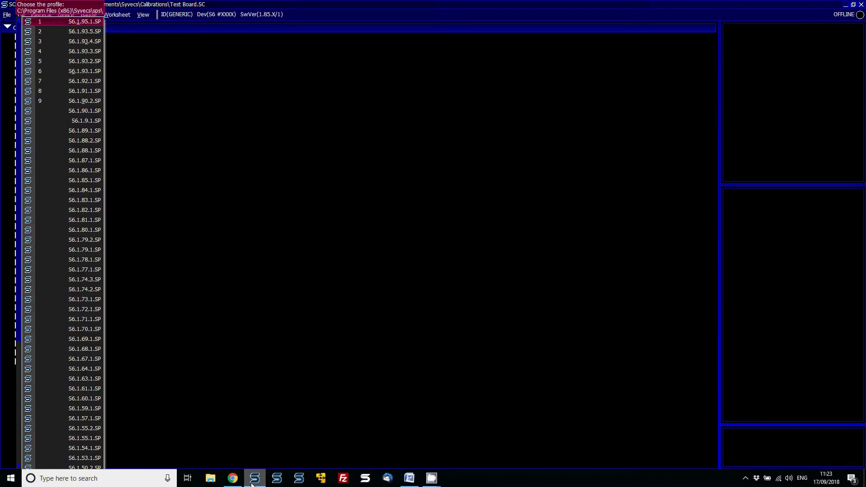
{"action": "key", "text": "Down"}
{"action": "key", "text": "Return"}
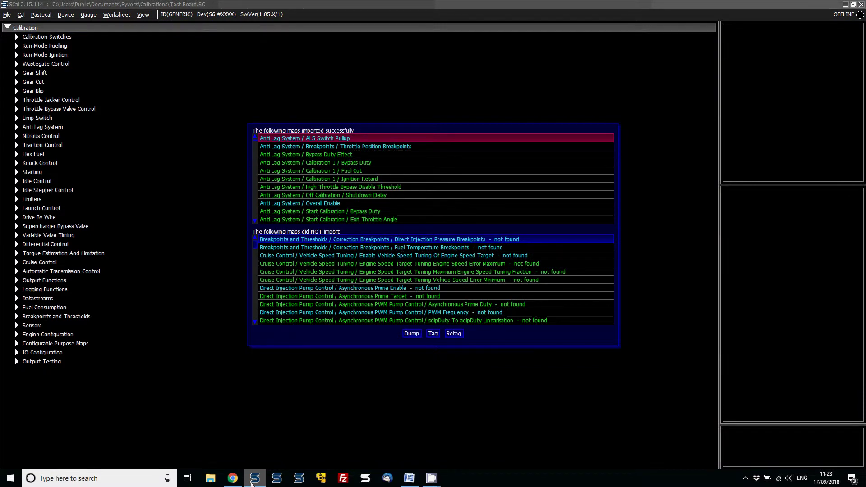
{"action": "key", "text": "Escape"}
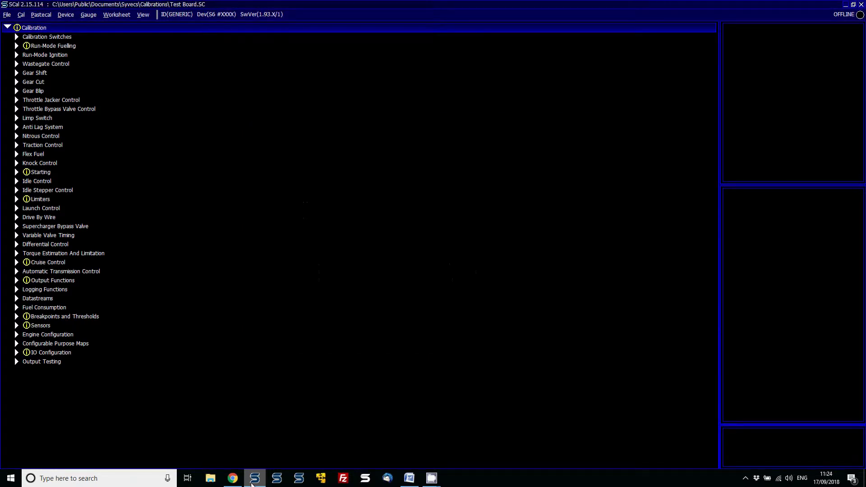
- Look through the calibration tree's flagged sections and examine the Rev Limit maps under Limiters for items marked as changed
{"action": "key", "text": "Down"}
{"action": "key", "text": "Down"}
{"action": "key", "text": "Down"}
{"action": "key", "text": "Down"}
{"action": "key", "text": "Down"}
{"action": "key", "text": "Down"}
{"action": "key", "text": "Down"}
{"action": "key", "text": "Down"}
{"action": "key", "text": "Down"}
{"action": "key", "text": "Down"}
{"action": "key", "text": "Down"}
{"action": "key", "text": "Down"}
{"action": "key", "text": "Down"}
{"action": "key", "text": "Down"}
{"action": "key", "text": "Down"}
{"action": "key", "text": "Down"}
{"action": "key", "text": "Down"}
{"action": "key", "text": "Down"}
{"action": "key", "text": "Down"}
{"action": "key", "text": "Down"}
{"action": "key", "text": "Down"}
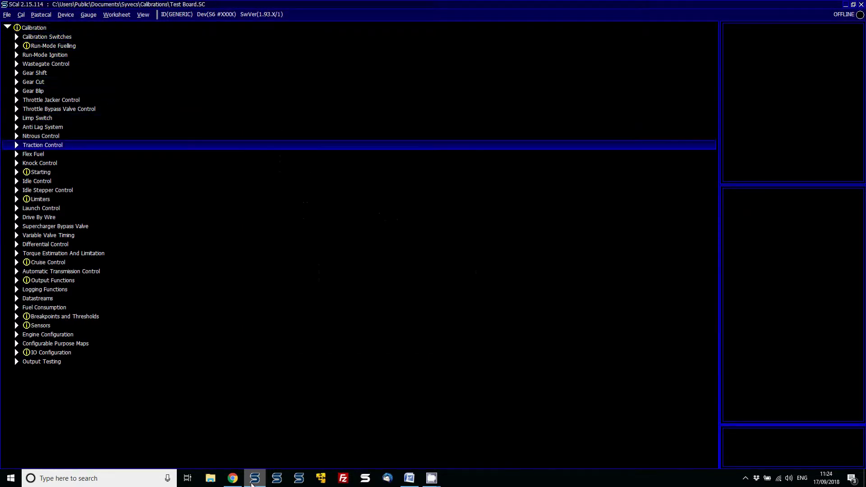
{"action": "key", "text": "Up"}
{"action": "key", "text": "Up"}
{"action": "key", "text": "Down"}
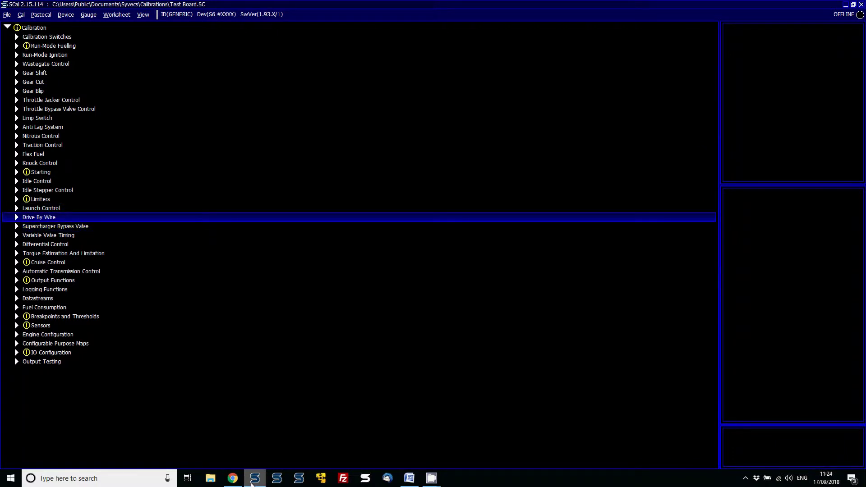
{"action": "key", "text": "Up"}
{"action": "key", "text": "Up"}
{"action": "key", "text": "Right"}
{"action": "key", "text": "Down"}
{"action": "key", "text": "Down"}
{"action": "key", "text": "Down"}
{"action": "key", "text": "Down"}
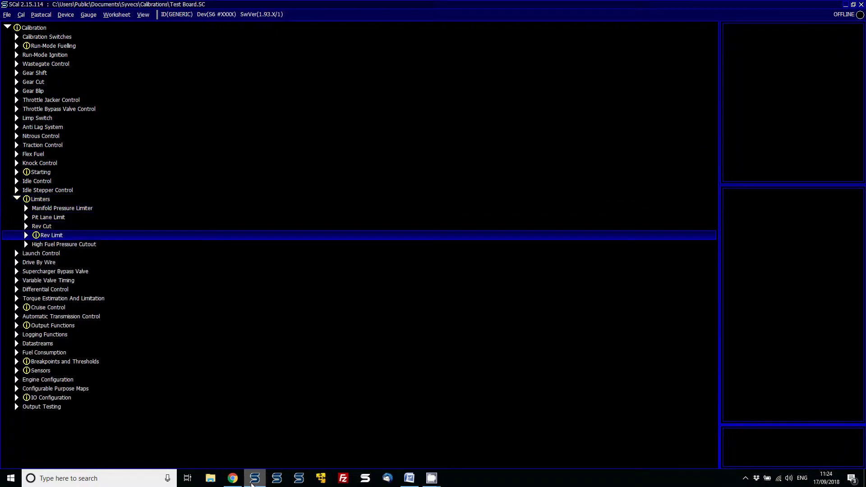
{"action": "key", "text": "Right"}
{"action": "key", "text": "Down"}
{"action": "key", "text": "Down"}
{"action": "key", "text": "Down"}
{"action": "key", "text": "Down"}
{"action": "key", "text": "Up"}
{"action": "key", "text": "Up"}
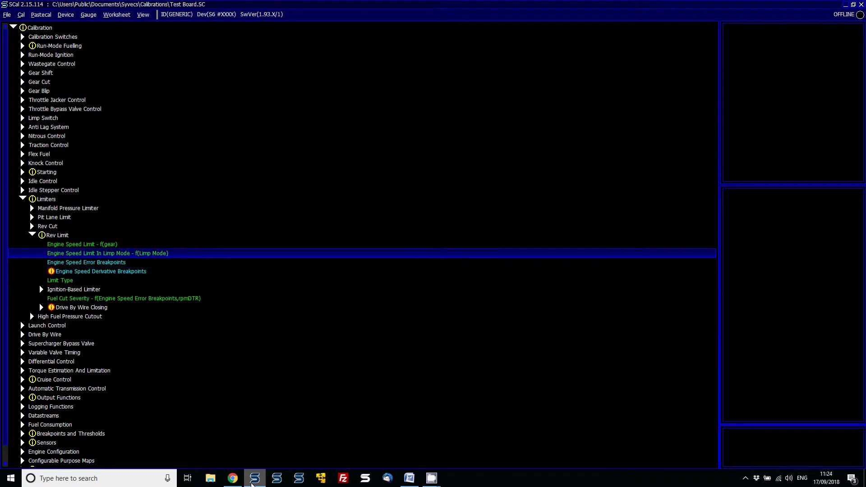
- Collapse the Limiters section, examine the input pin assignments under IO Configuration, and return to the calibration tree
{"action": "key", "text": "Up"}
{"action": "key", "text": "Up"}
{"action": "key", "text": "Up"}
{"action": "key", "text": "Up"}
{"action": "key", "text": "Up"}
{"action": "key", "text": "Left"}
{"action": "key", "text": "Left"}
{"action": "key", "text": "Down"}
{"action": "key", "text": "Down"}
{"action": "key", "text": "Down"}
{"action": "key", "text": "Down"}
{"action": "key", "text": "Down"}
{"action": "key", "text": "Down"}
{"action": "key", "text": "Down"}
{"action": "key", "text": "Down"}
{"action": "key", "text": "Down"}
{"action": "key", "text": "Down"}
{"action": "key", "text": "Down"}
{"action": "key", "text": "Down"}
{"action": "key", "text": "Down"}
{"action": "key", "text": "Down"}
{"action": "key", "text": "Down"}
{"action": "key", "text": "Down"}
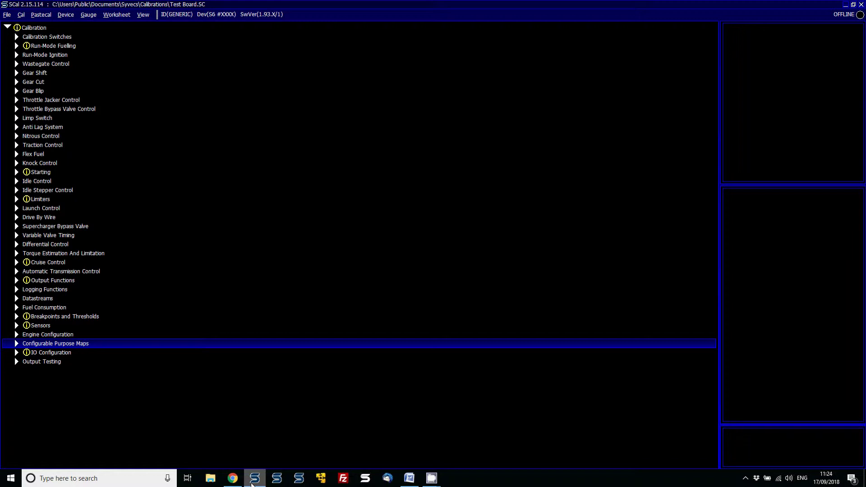
{"action": "key", "text": "Down"}
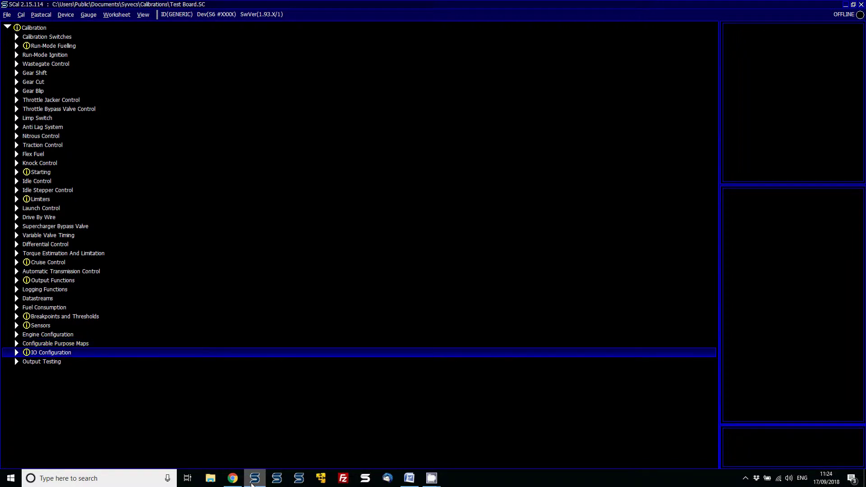
{"action": "key", "text": "Right"}
{"action": "key", "text": "Down"}
{"action": "key", "text": "Return"}
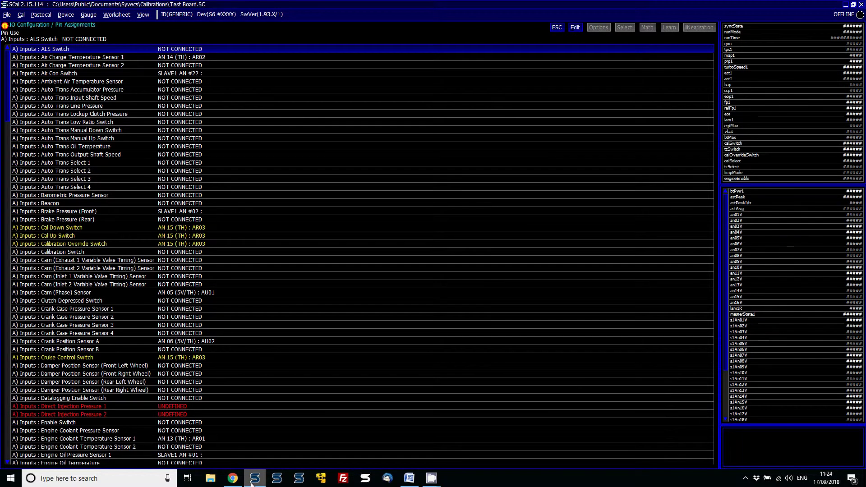
{"action": "key", "text": "Down"}
{"action": "key", "text": "Down"}
{"action": "key", "text": "Down"}
{"action": "key", "text": "Down"}
{"action": "key", "text": "Down"}
{"action": "key", "text": "Down"}
{"action": "key", "text": "Down"}
{"action": "key", "text": "Down"}
{"action": "key", "text": "Down"}
{"action": "key", "text": "Down"}
{"action": "key", "text": "Down"}
{"action": "key", "text": "Down"}
{"action": "key", "text": "Down"}
{"action": "key", "text": "Down"}
{"action": "key", "text": "Down"}
{"action": "key", "text": "Down"}
{"action": "key", "text": "Down"}
{"action": "key", "text": "Down"}
{"action": "key", "text": "Down"}
{"action": "key", "text": "Down"}
{"action": "key", "text": "Down"}
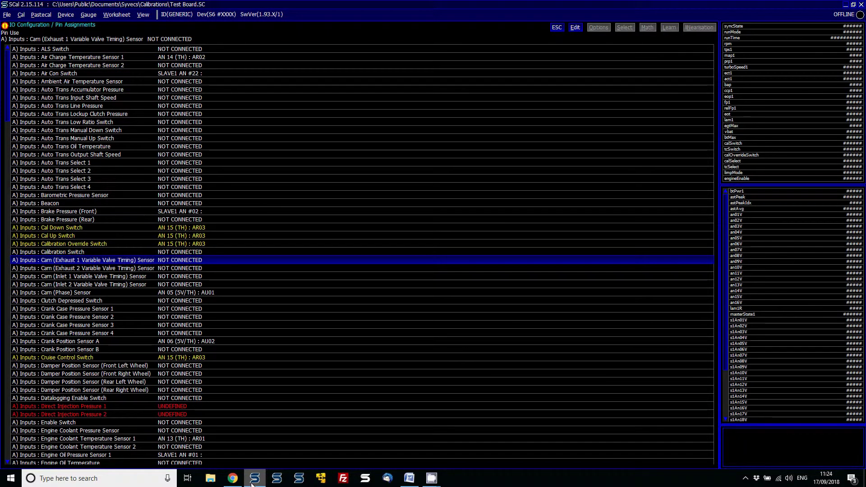
{"action": "key", "text": "Escape"}
- Save the converted calibration under the file name Test Board 1.93
{"action": "key", "text": "alt+f"}
{"action": "key", "text": "s"}
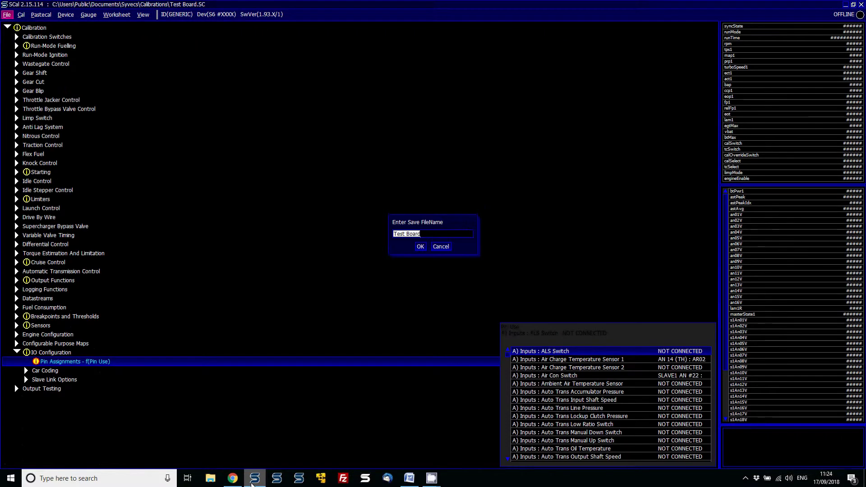
{"action": "key", "text": "End"}
{"action": "type", "text": "1.9"}
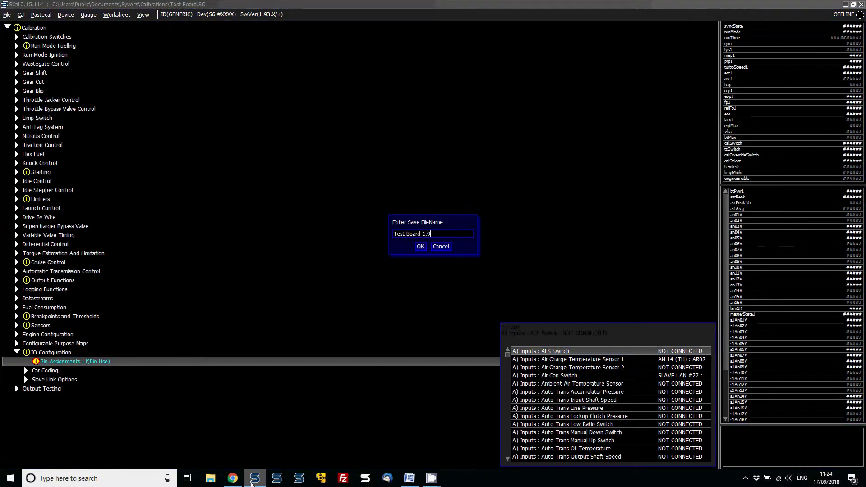
{"action": "key", "text": "Return"}
{"action": "key", "text": "Return"}
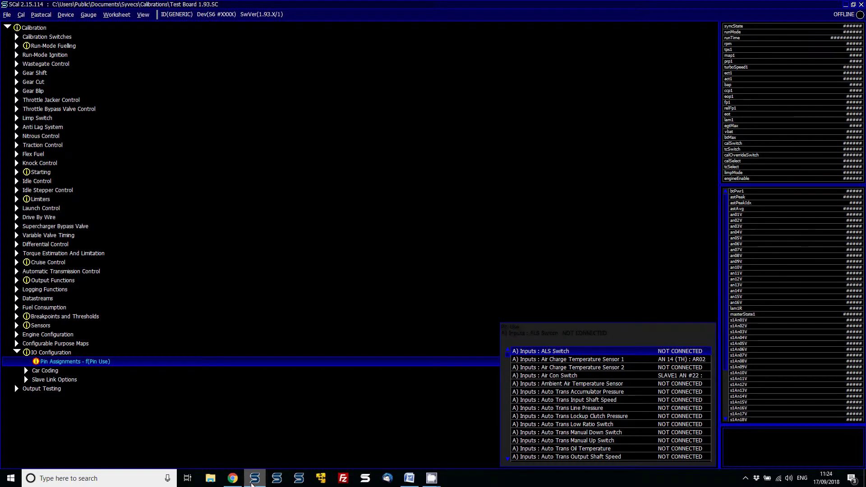
- Close the calibration file and connect to the S6 device using its plain GENERIC access entry
{"action": "key", "text": "alt+f"}
{"action": "key", "text": "c"}
{"action": "key", "text": "alt+d"}
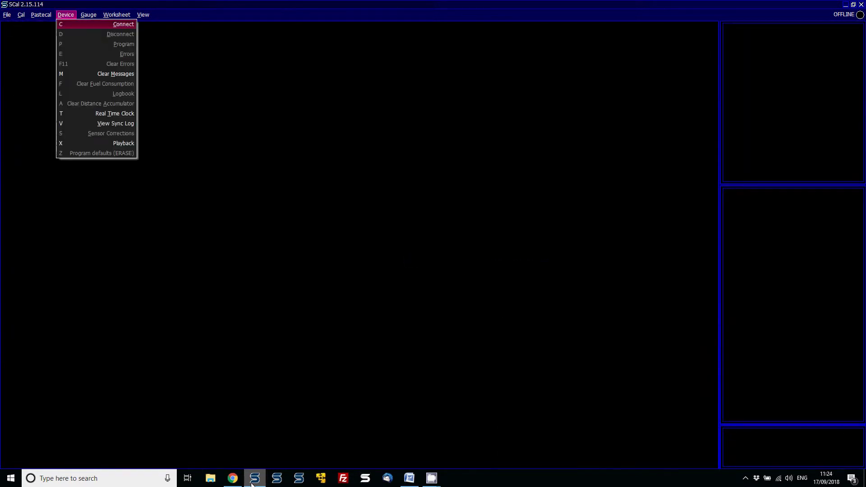
{"action": "key", "text": "Return"}
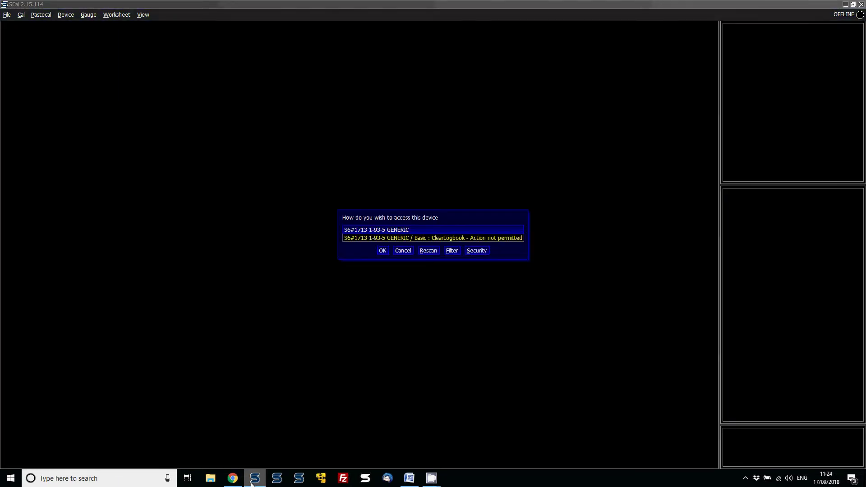
{"action": "key", "text": "Return"}
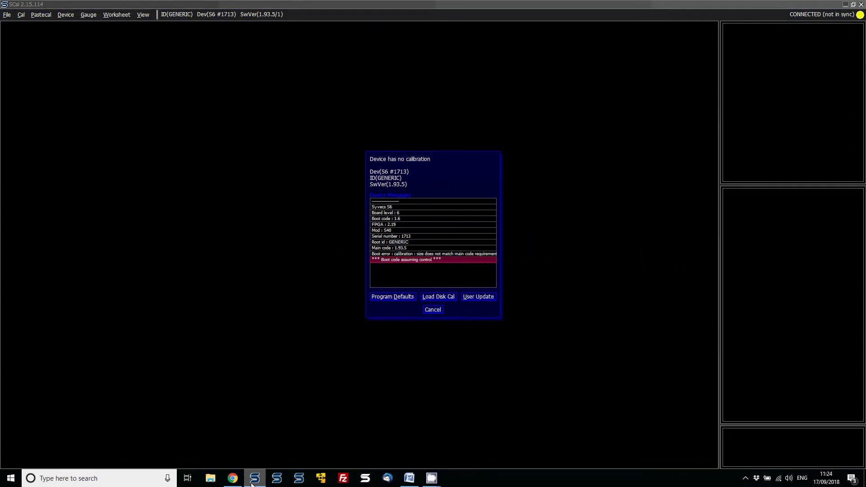
- Load the Test Board 1.93.SC calibration from the parent Calibrations folder onto the device that has no calibration
{"action": "key", "text": "l"}
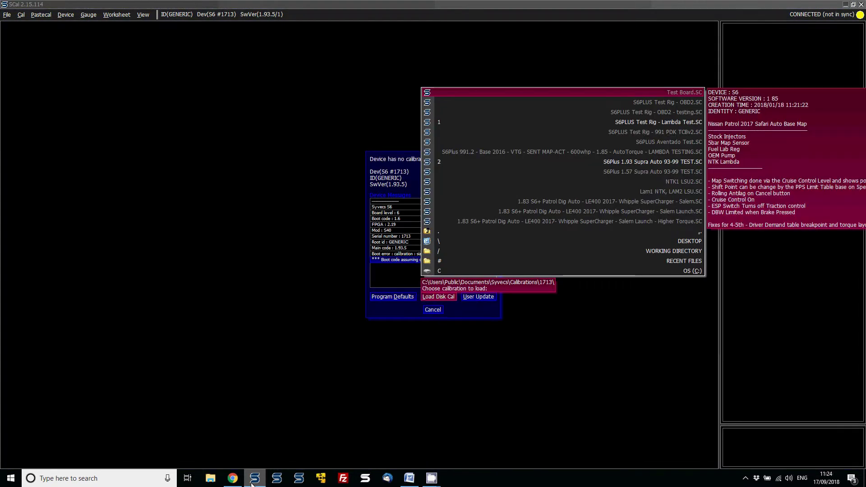
{"action": "key", "text": "Down"}
{"action": "key", "text": "Down"}
{"action": "key", "text": "Down"}
{"action": "key", "text": "Down"}
{"action": "key", "text": "Down"}
{"action": "key", "text": "Down"}
{"action": "key", "text": "Down"}
{"action": "key", "text": "Down"}
{"action": "key", "text": "Down"}
{"action": "key", "text": "Down"}
{"action": "key", "text": "Down"}
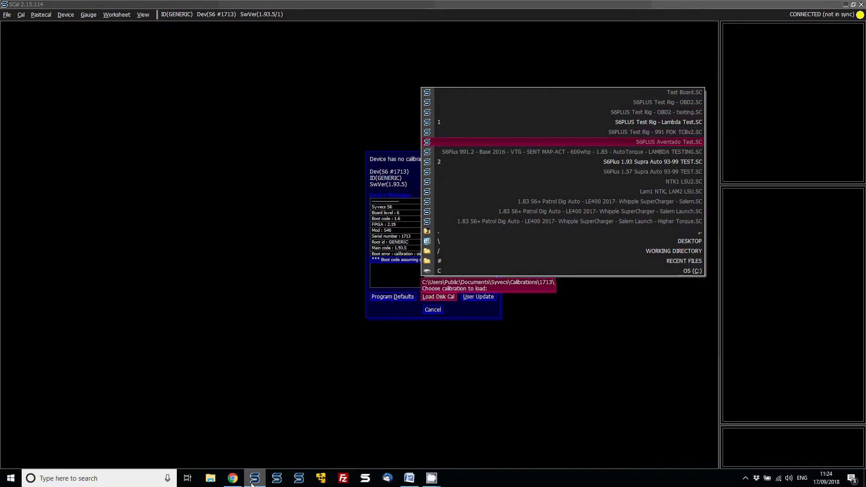
{"action": "key", "text": "Down"}
{"action": "key", "text": "Down"}
{"action": "key", "text": "Down"}
{"action": "key", "text": "Return"}
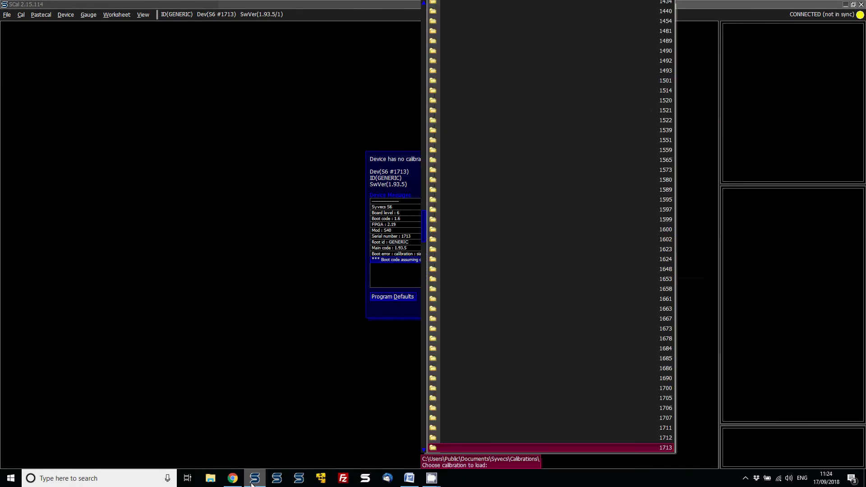
{"action": "key", "text": "Return"}
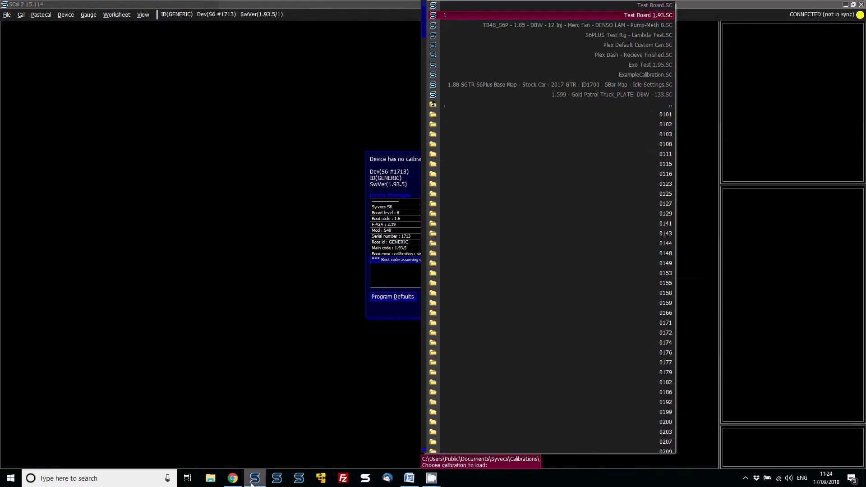
{"action": "key", "text": "Return"}
{"action": "key", "text": "Return"}
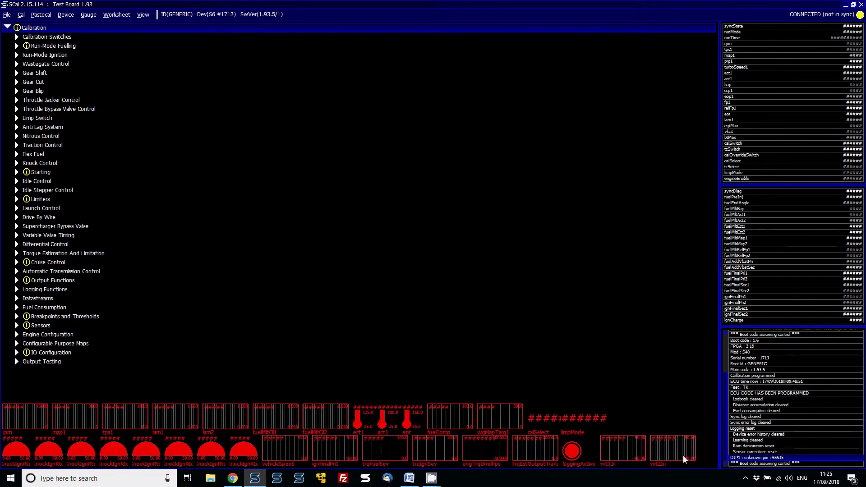
- In the IO Configuration pin assignments, set Direct Injection Pressure 1 and 2 to NOT CONNECTED and program the device
{"action": "left_click", "coordinate": [68, 356]}
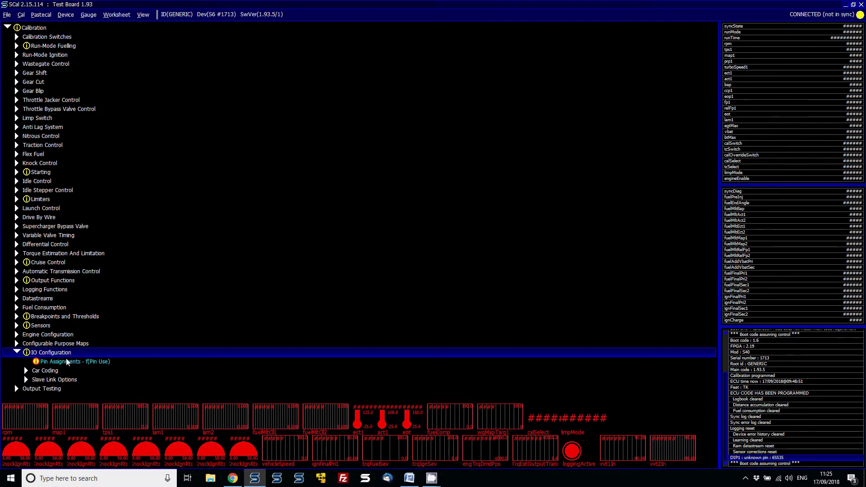
{"action": "double_click", "coordinate": [68, 364]}
{"action": "key", "text": "Down"}
{"action": "key", "text": "Down"}
{"action": "key", "text": "Down"}
{"action": "key", "text": "Down"}
{"action": "key", "text": "Down"}
{"action": "key", "text": "Down"}
{"action": "key", "text": "Down"}
{"action": "key", "text": "Down"}
{"action": "key", "text": "Down"}
{"action": "key", "text": "Down"}
{"action": "key", "text": "Down"}
{"action": "key", "text": "Down"}
{"action": "key", "text": "Down"}
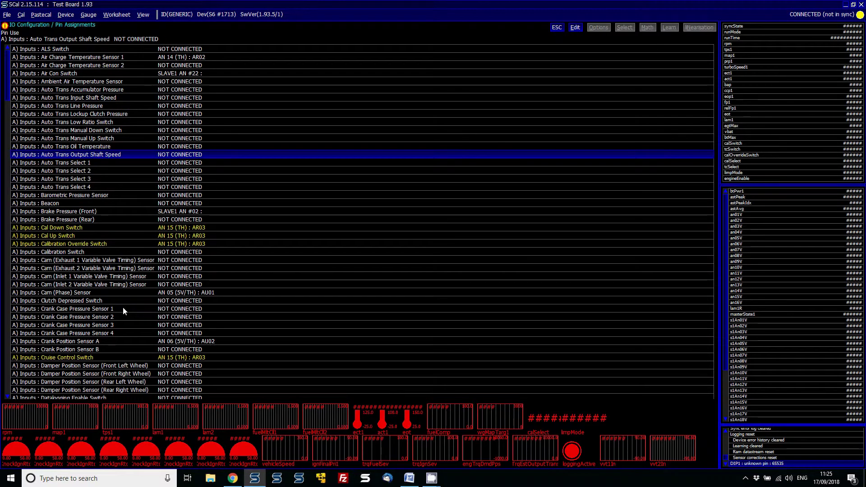
{"action": "key", "text": "Page_Down"}
{"action": "key", "text": "Up"}
{"action": "key", "text": "Up"}
{"action": "key", "text": "Up"}
{"action": "key", "text": "Up"}
{"action": "key", "text": "Up"}
{"action": "key", "text": "Up"}
{"action": "key", "text": "Up"}
{"action": "key", "text": "Up"}
{"action": "key", "text": "Up"}
{"action": "key", "text": "Up"}
{"action": "key", "text": "Up"}
{"action": "key", "text": "Up"}
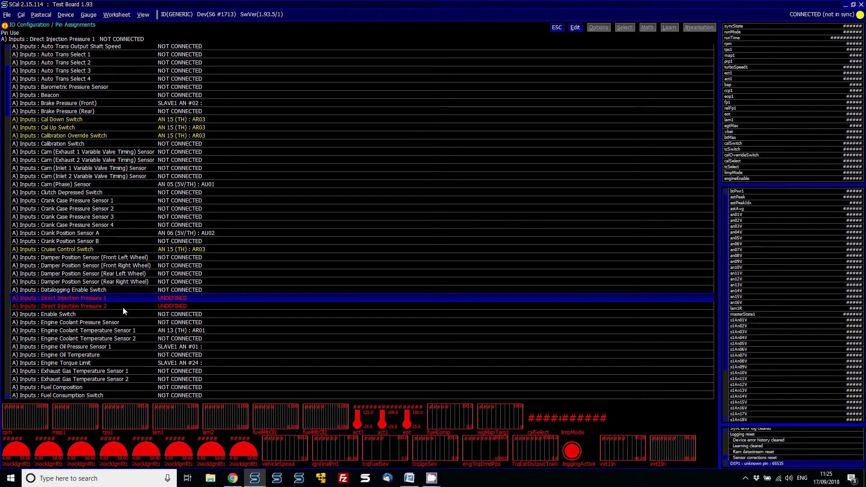
{"action": "key", "text": "Return"}
{"action": "key", "text": "Down"}
{"action": "key", "text": "Return"}
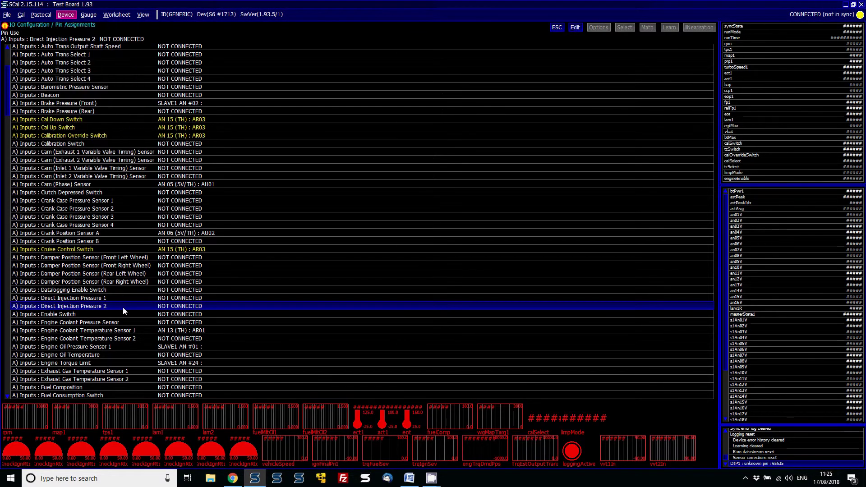
{"action": "key", "text": "Return"}
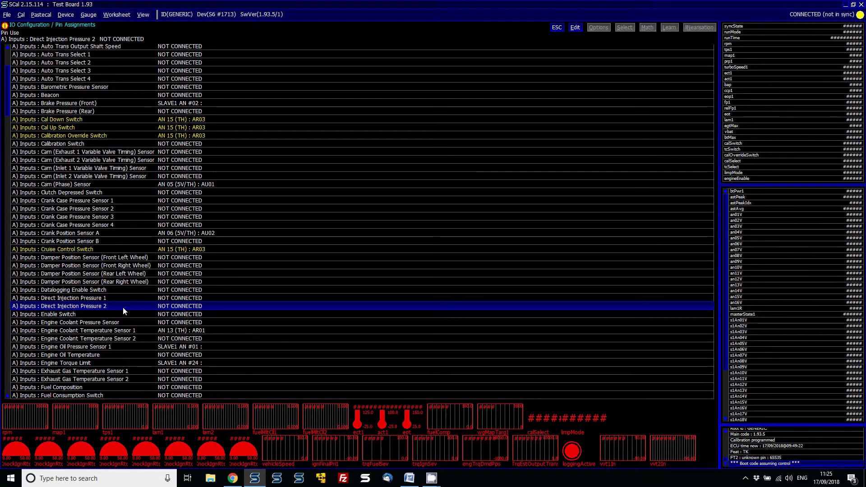
- Find Fuel Temperature 2 in the pin assignments and filter the list to show only the undefined functions
{"action": "key", "text": "Page_Down"}
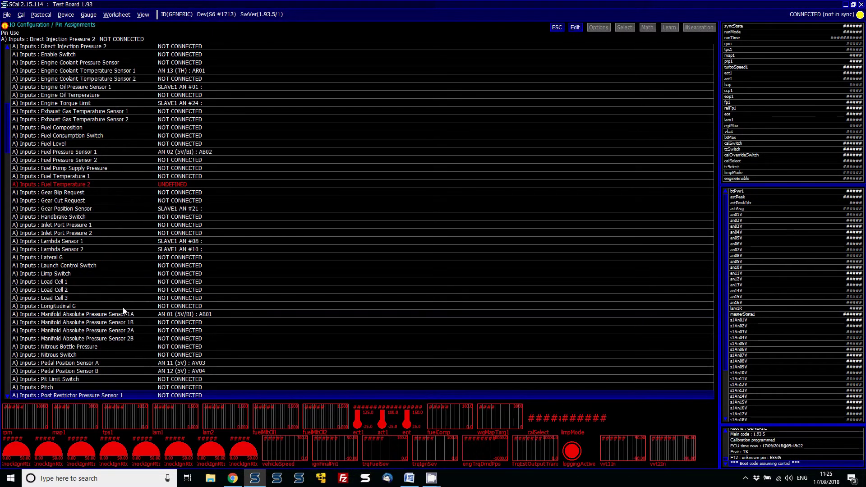
{"action": "key", "text": "Up"}
{"action": "key", "text": "Up"}
{"action": "key", "text": "Up"}
{"action": "key", "text": "Up"}
{"action": "key", "text": "Up"}
{"action": "key", "text": "Up"}
{"action": "key", "text": "Up"}
{"action": "key", "text": "Up"}
{"action": "key", "text": "Up"}
{"action": "key", "text": "Up"}
{"action": "key", "text": "Up"}
{"action": "key", "text": "Up"}
{"action": "key", "text": "Up"}
{"action": "key", "text": "Up"}
{"action": "key", "text": "Up"}
{"action": "key", "text": "Up"}
{"action": "key", "text": "Up"}
{"action": "key", "text": "Up"}
{"action": "key", "text": "Up"}
{"action": "key", "text": "Up"}
{"action": "key", "text": "Up"}
{"action": "key", "text": "Up"}
{"action": "key", "text": "Up"}
{"action": "key", "text": "Up"}
{"action": "key", "text": "Up"}
{"action": "key", "text": "Up"}
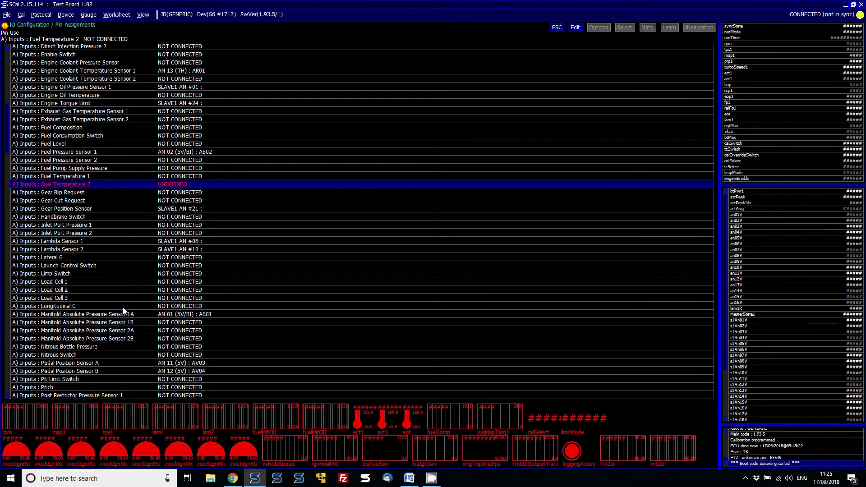
{"action": "key", "text": "e"}
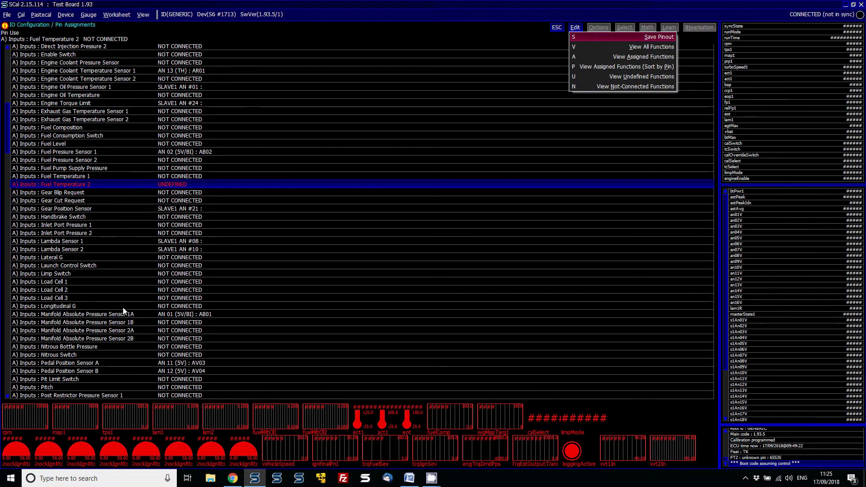
{"action": "key", "text": "u"}
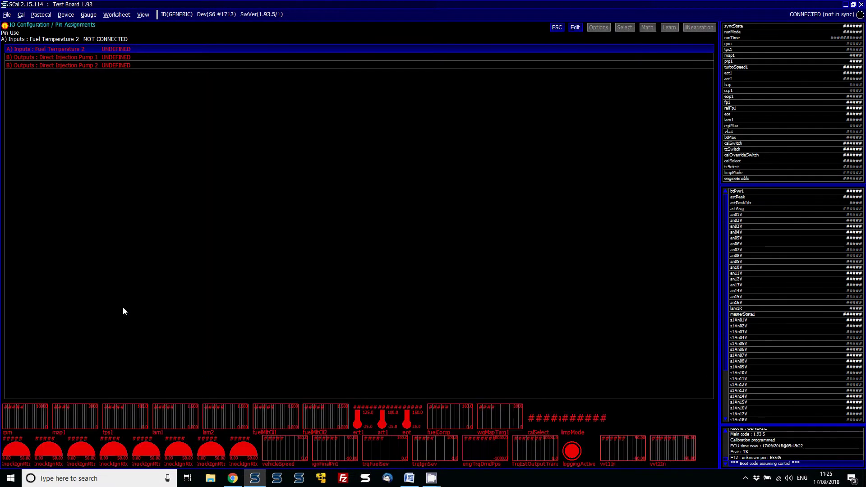
- Set Fuel Temperature 2 and Direct Injection Pump 1 and 2 to NOT CONNECTED and program the calibration to the device
{"action": "key", "text": "Delete"}
{"action": "key", "text": "Delete"}
{"action": "key", "text": "Delete"}
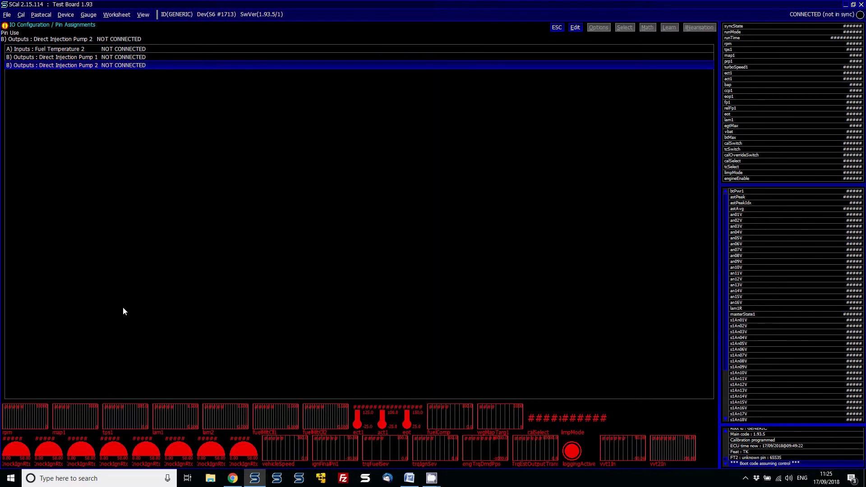
{"action": "key", "text": "Escape"}
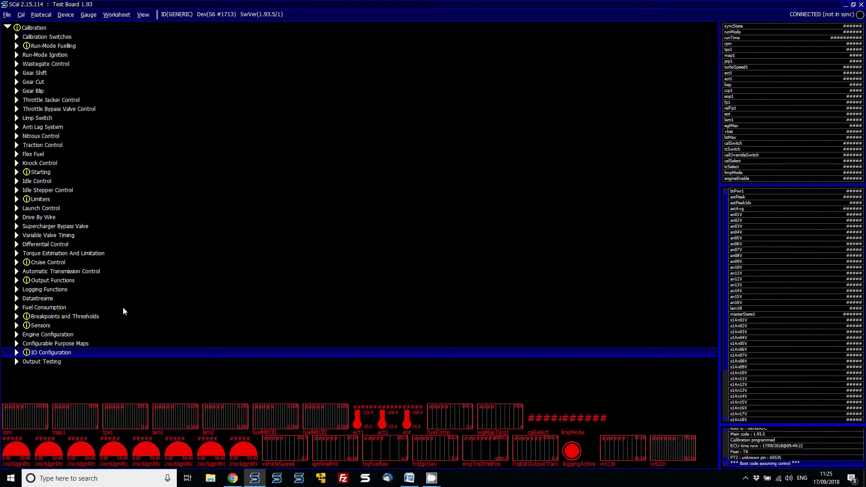
{"action": "key", "text": "alt+d"}
{"action": "key", "text": "Return"}
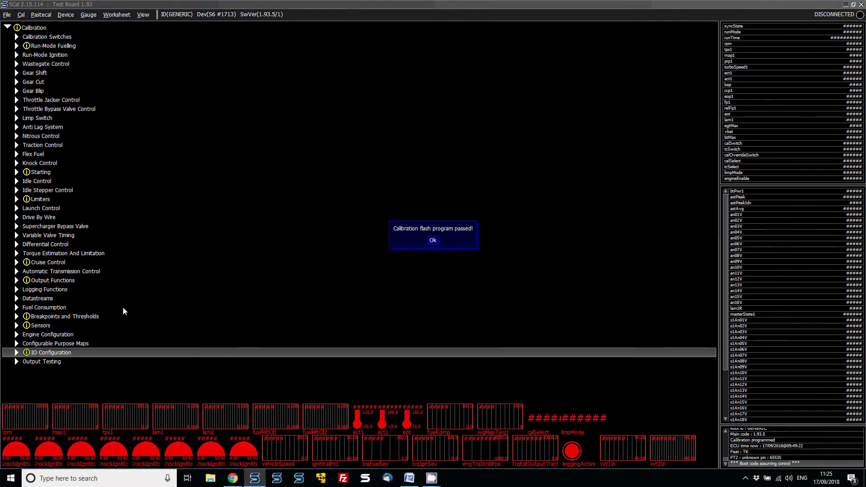
{"action": "key", "text": "Return"}
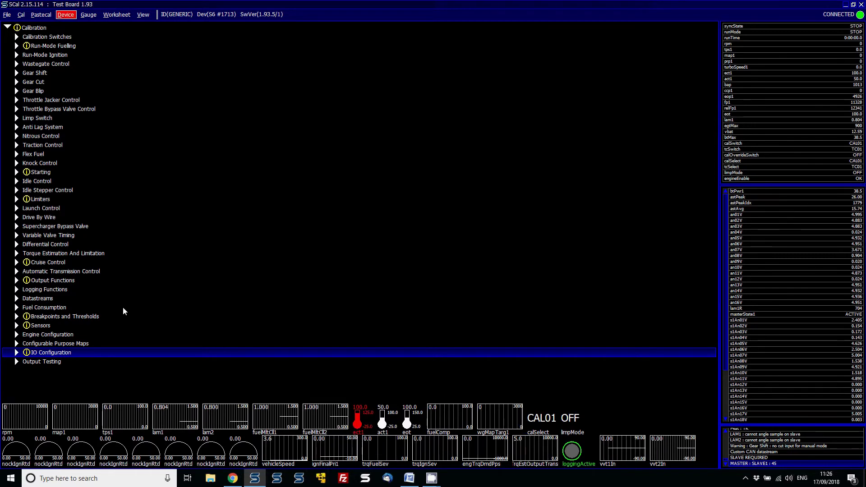
- Open the Transmit Content map of the Custom CAN datastream in the calibration tree
{"action": "key", "text": "Up"}
{"action": "key", "text": "Up"}
{"action": "key", "text": "Up"}
{"action": "key", "text": "Up"}
{"action": "key", "text": "Up"}
{"action": "key", "text": "Up"}
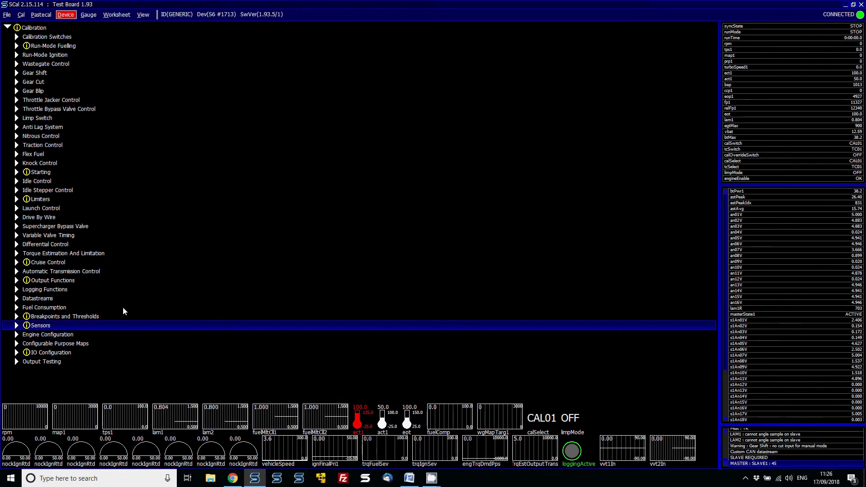
{"action": "key", "text": "Right"}
{"action": "key", "text": "Down"}
{"action": "key", "text": "Down"}
{"action": "key", "text": "Right"}
{"action": "key", "text": "Down"}
{"action": "key", "text": "Down"}
{"action": "key", "text": "Return"}
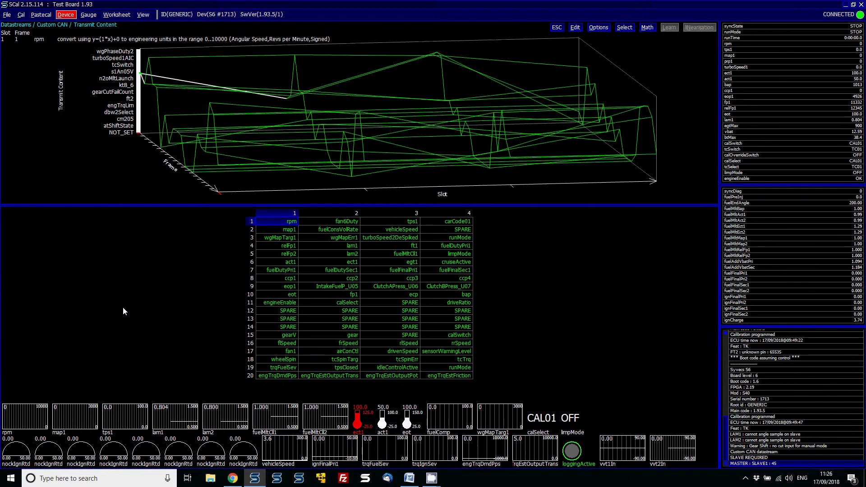
- Try setting slot 2 of frame 4 in the Custom CAN Transmit Content map to NOT_SET
{"action": "key", "text": "Right"}
{"action": "key", "text": "Down"}
{"action": "key", "text": "Down"}
{"action": "key", "text": "Down"}
{"action": "key", "text": "Return"}
{"action": "type", "text": "no"}
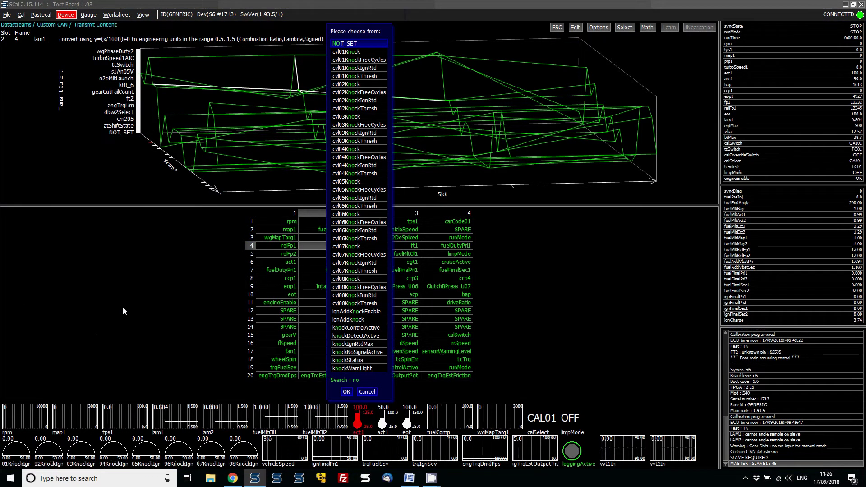
{"action": "key", "text": "Return"}
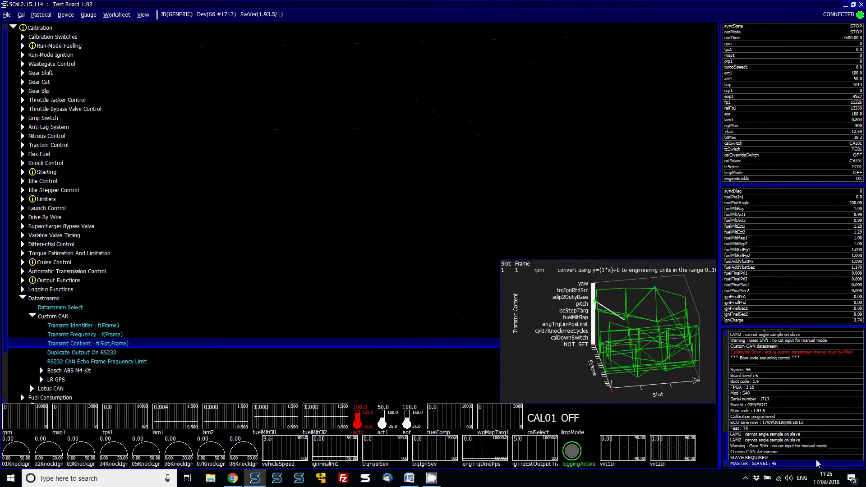
- Collapse the Datastreams branch of the calibration tree
{"action": "key", "text": "Up"}
{"action": "key", "text": "Up"}
{"action": "key", "text": "Up"}
{"action": "key", "text": "Up"}
{"action": "key", "text": "Up"}
{"action": "key", "text": "Left"}
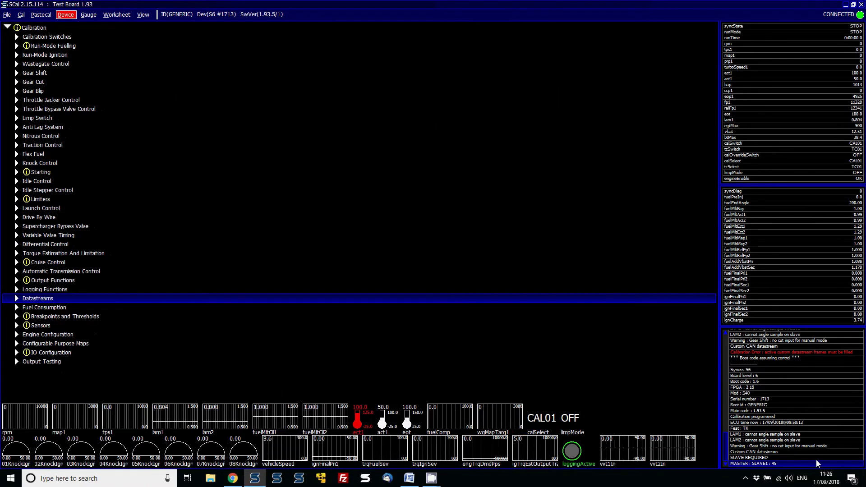